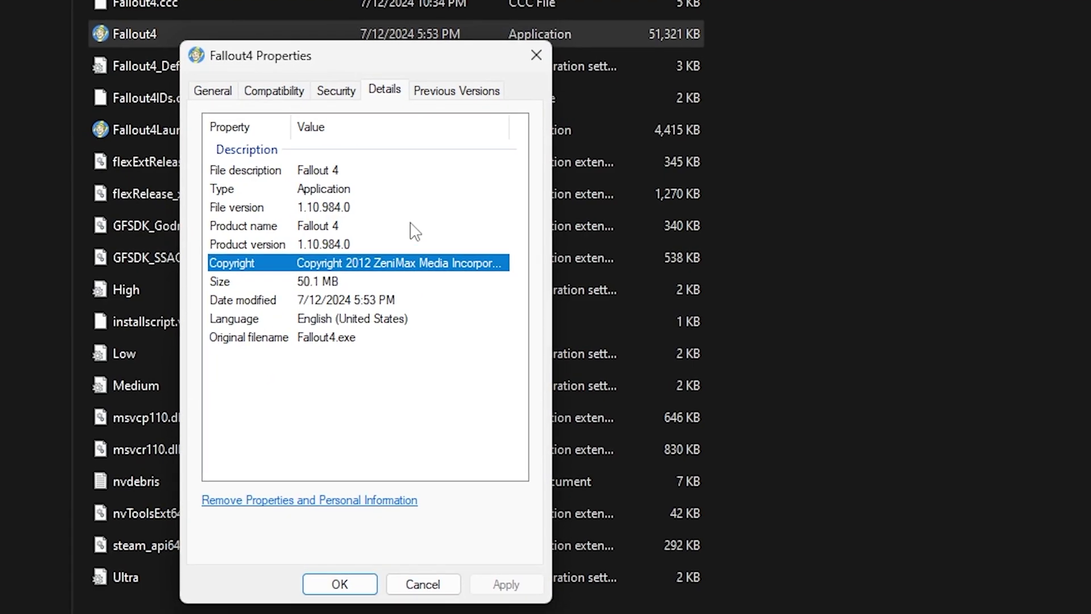
Switch to the Steam library and browse Fallout 4's local files.
{"action": "left_click", "coordinate": [392, 207]}
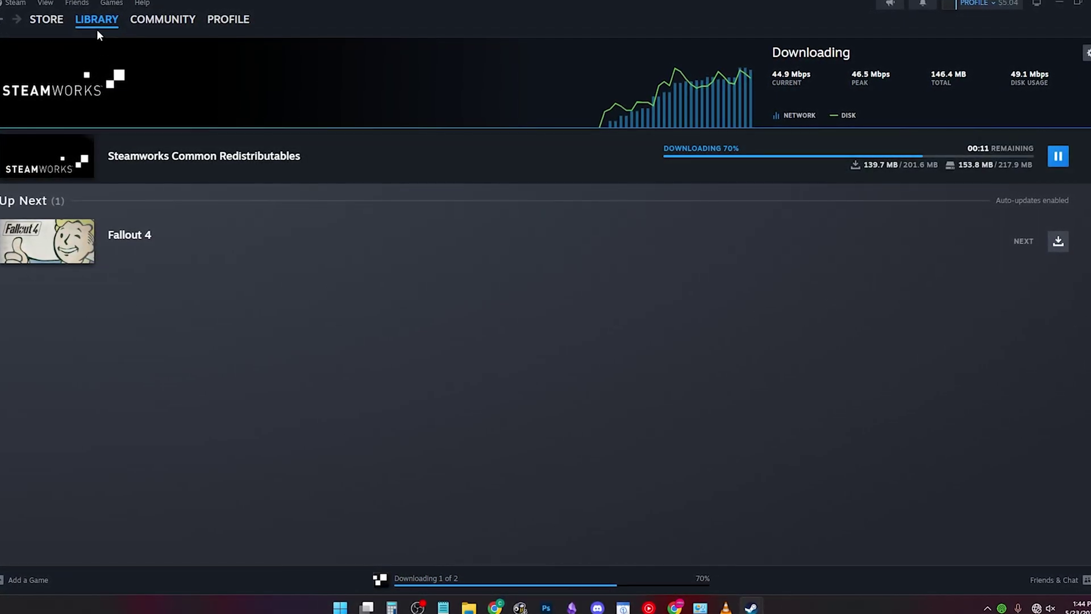
{"action": "left_click", "coordinate": [97, 20]}
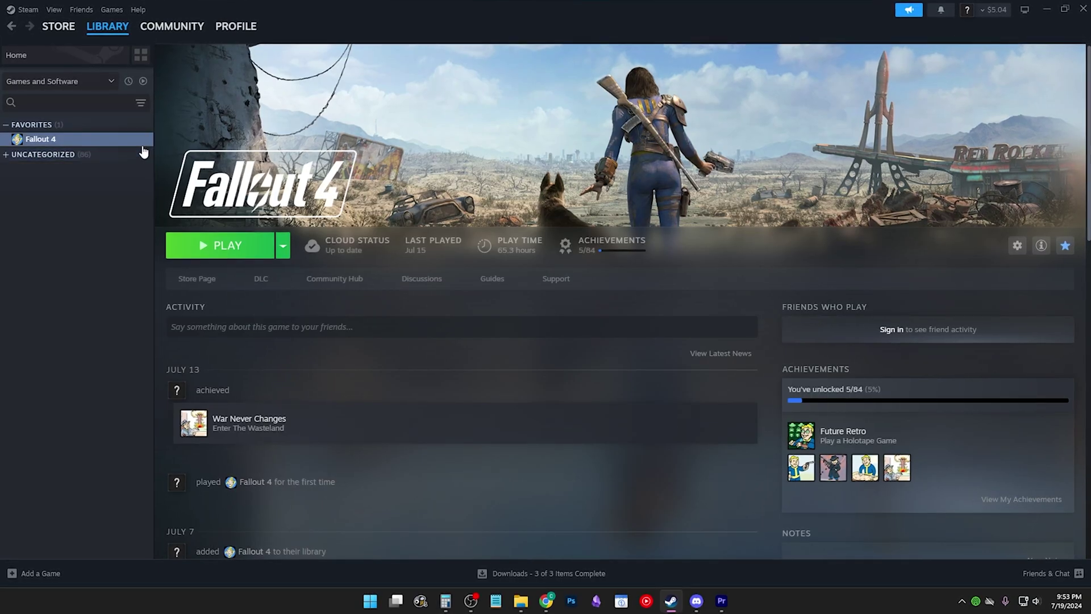
{"action": "right_click", "coordinate": [138, 142]}
{"action": "mouse_move", "coordinate": [179, 220]}
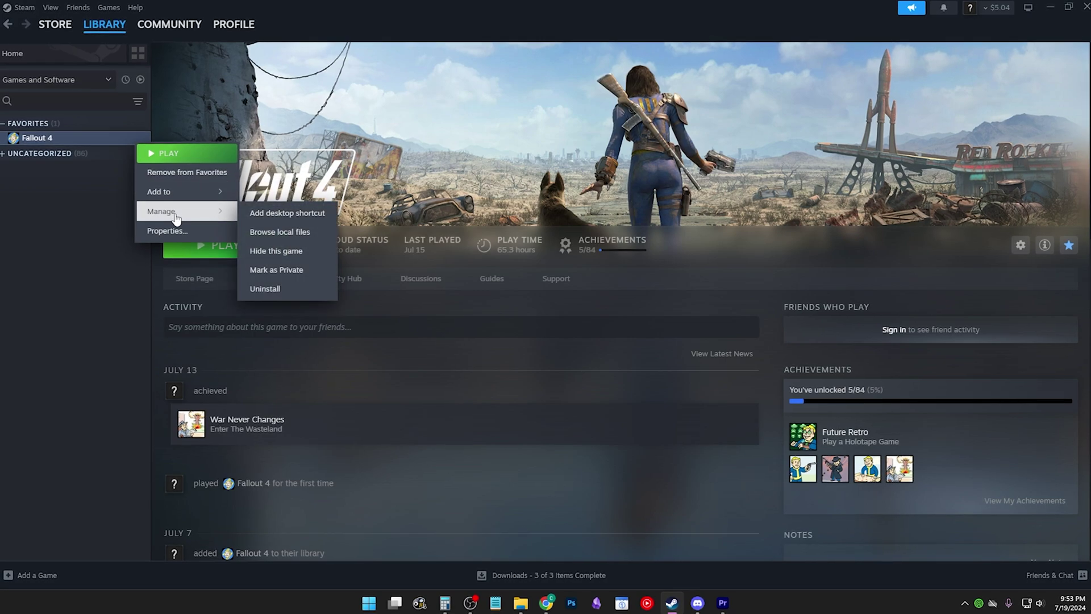
{"action": "left_click", "coordinate": [284, 231]}
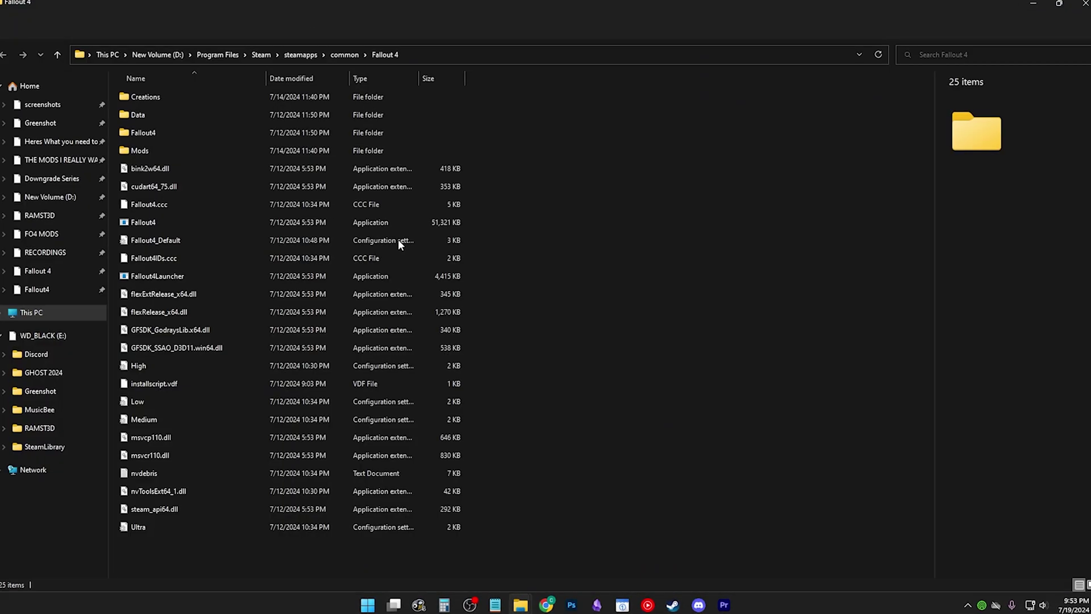
Go up to the steamapps folder and open the properties of the appmanifest_377160 file.
{"action": "left_click", "coordinate": [298, 56]}
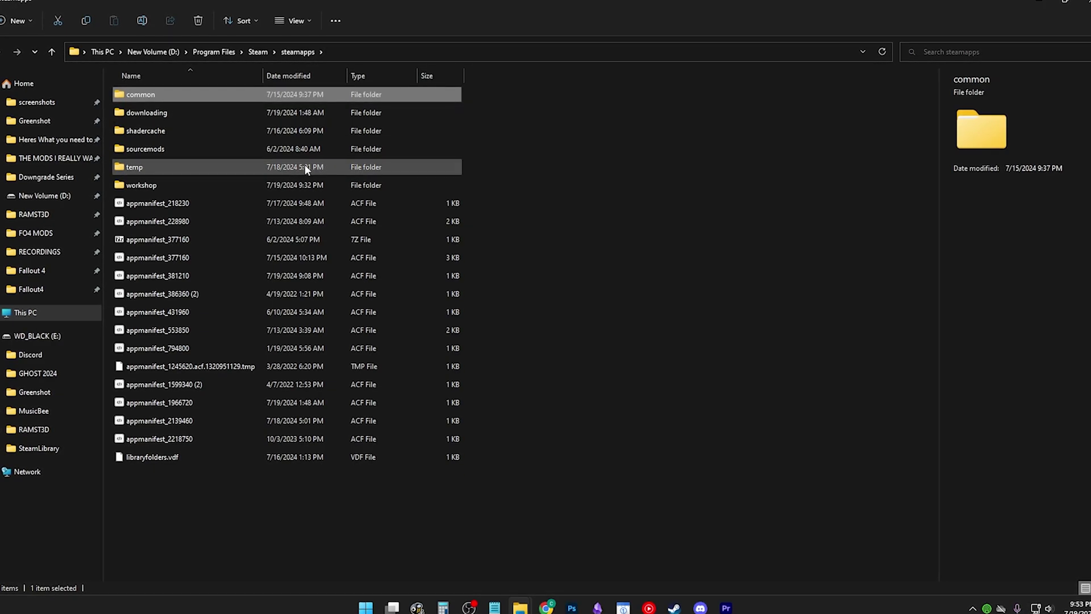
{"action": "double_click", "coordinate": [214, 238]}
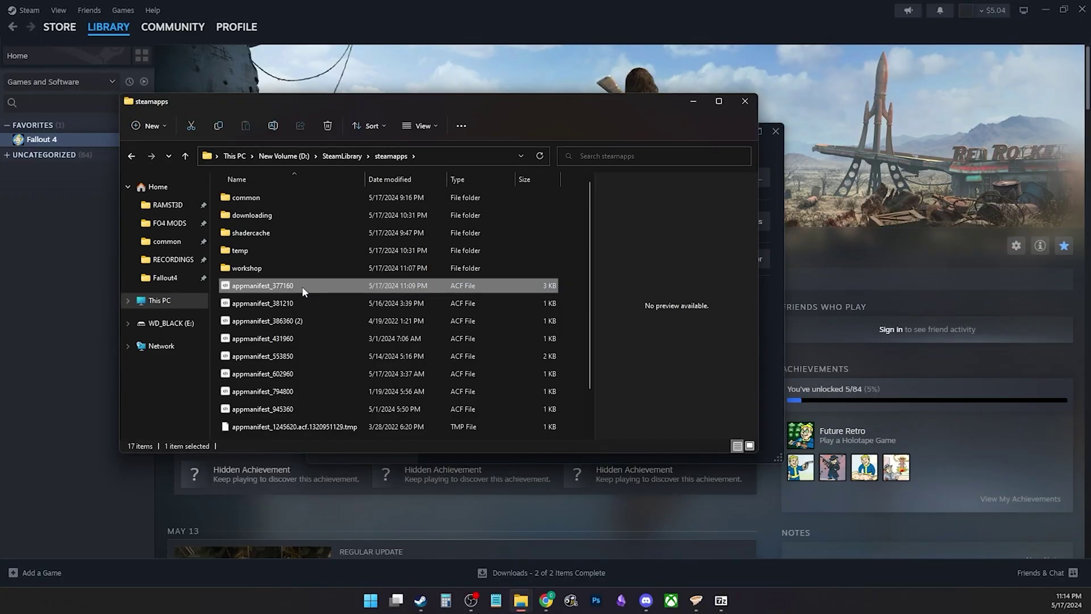
{"action": "right_click", "coordinate": [302, 285]}
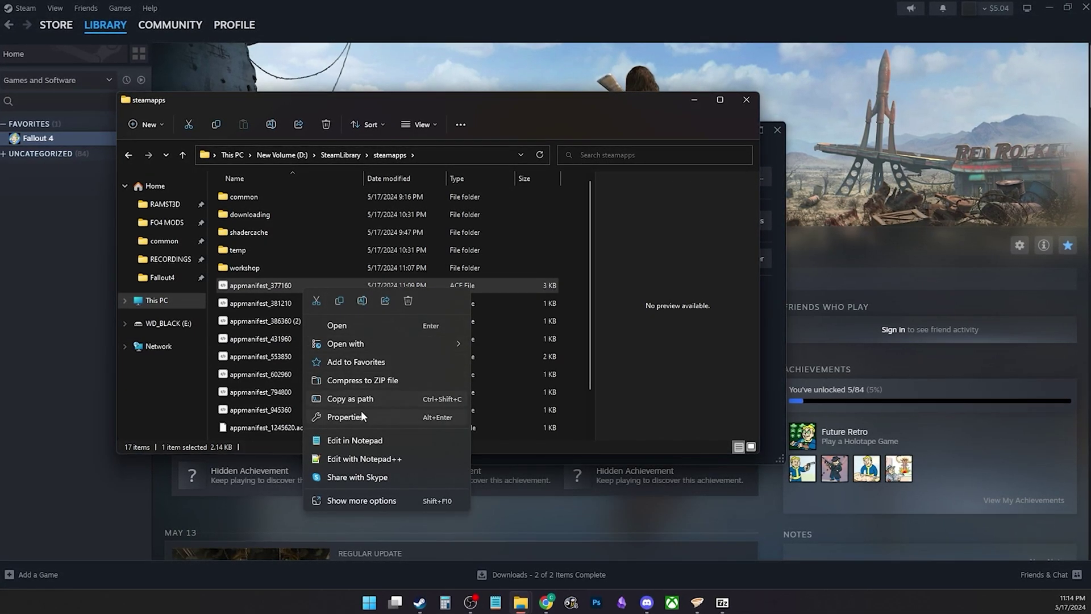
{"action": "left_click", "coordinate": [346, 417]}
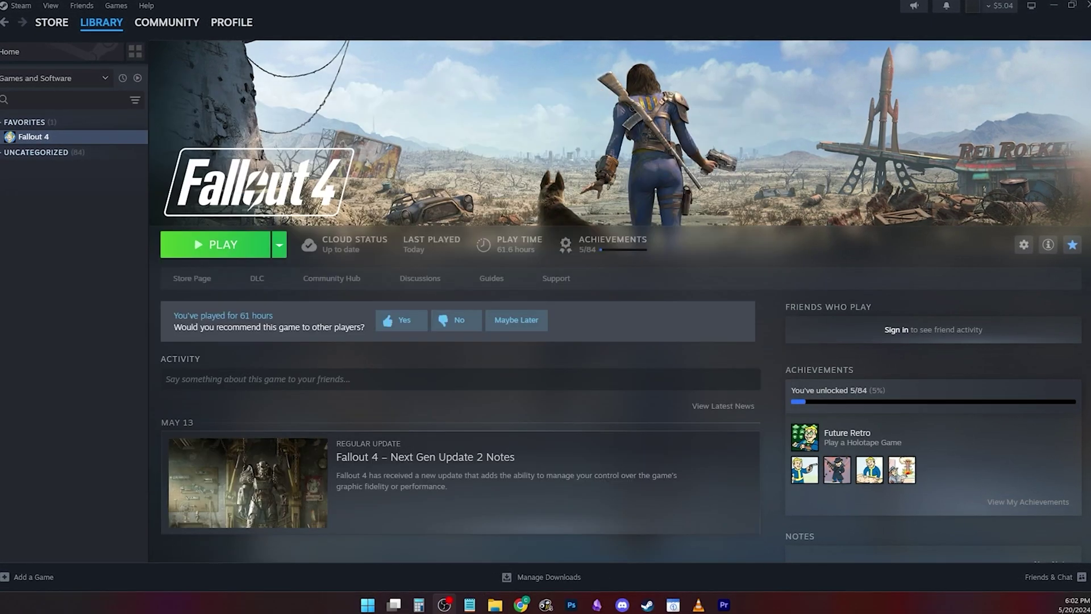
Switch to Steam and open the properties of Fallout 4 in the library.
{"action": "right_click", "coordinate": [69, 140]}
{"action": "mouse_move", "coordinate": [134, 210]}
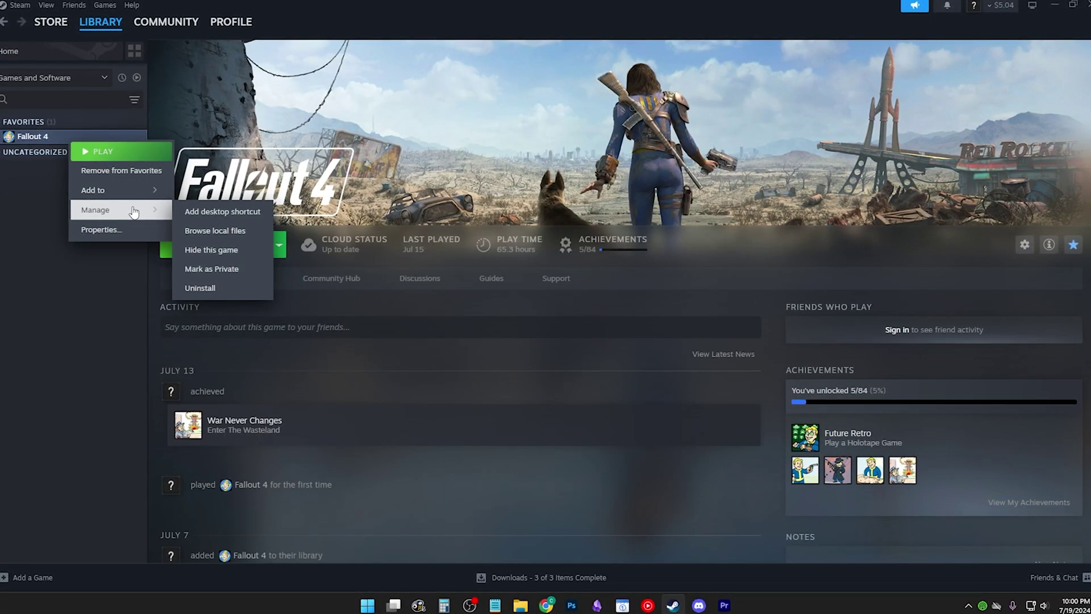
{"action": "left_click", "coordinate": [145, 228]}
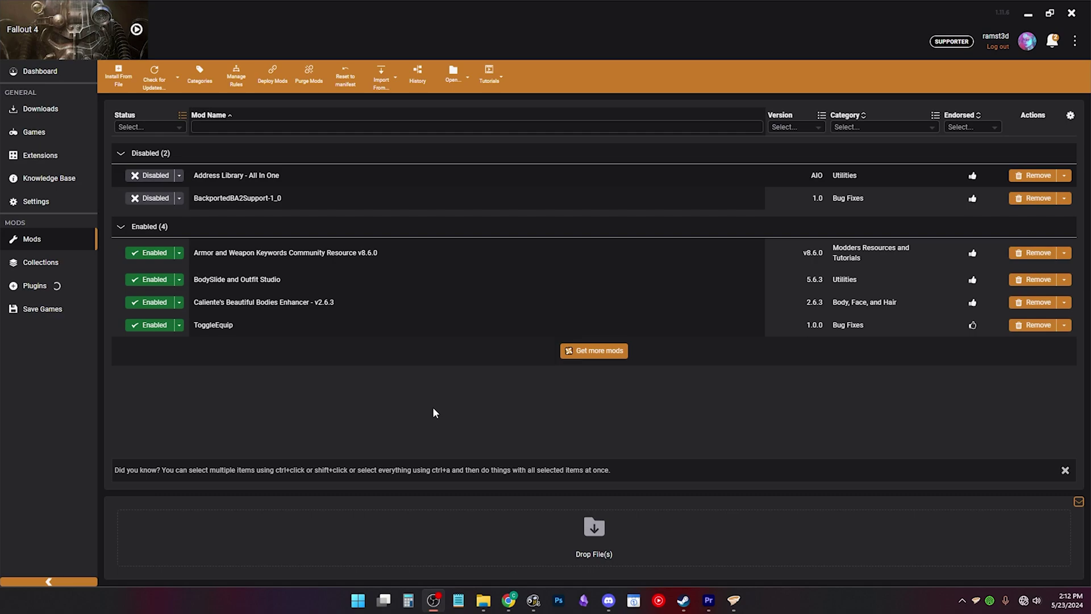
Switch to Vortex and purge the deployed Fallout 4 mods.
{"action": "left_click", "coordinate": [433, 412]}
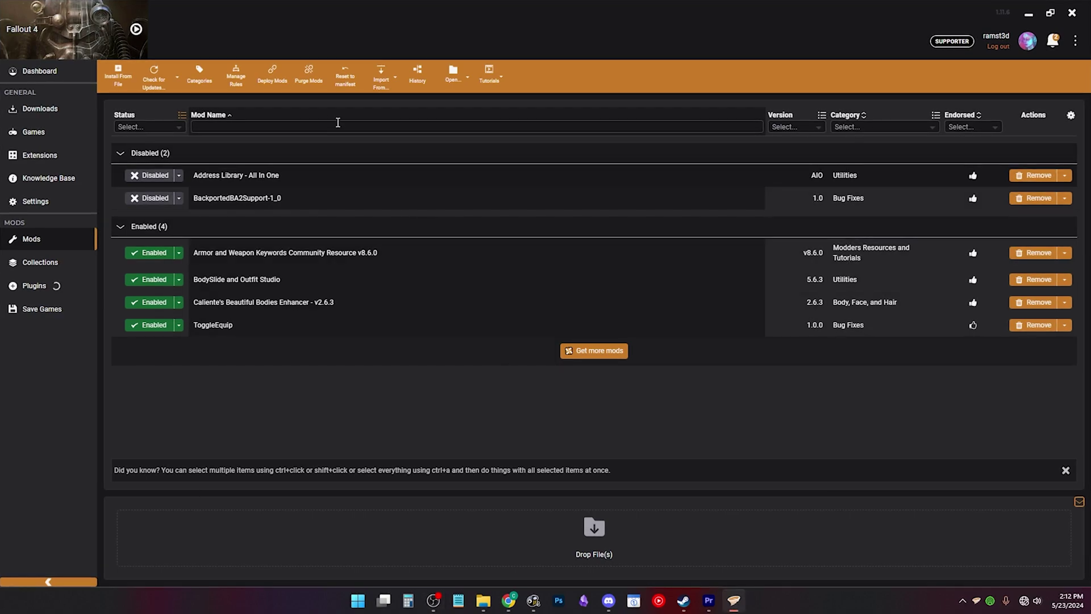
{"action": "left_click", "coordinate": [316, 84]}
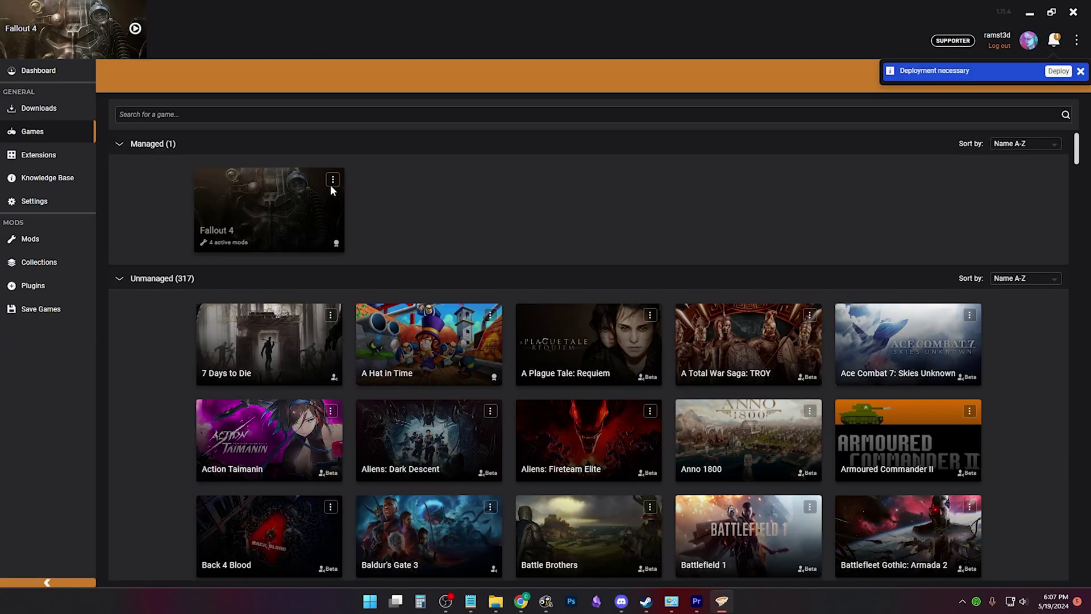
Open the Fallout 4 installation path from the managed game's details and look through the files in its Data folder.
{"action": "mouse_move", "coordinate": [329, 185]}
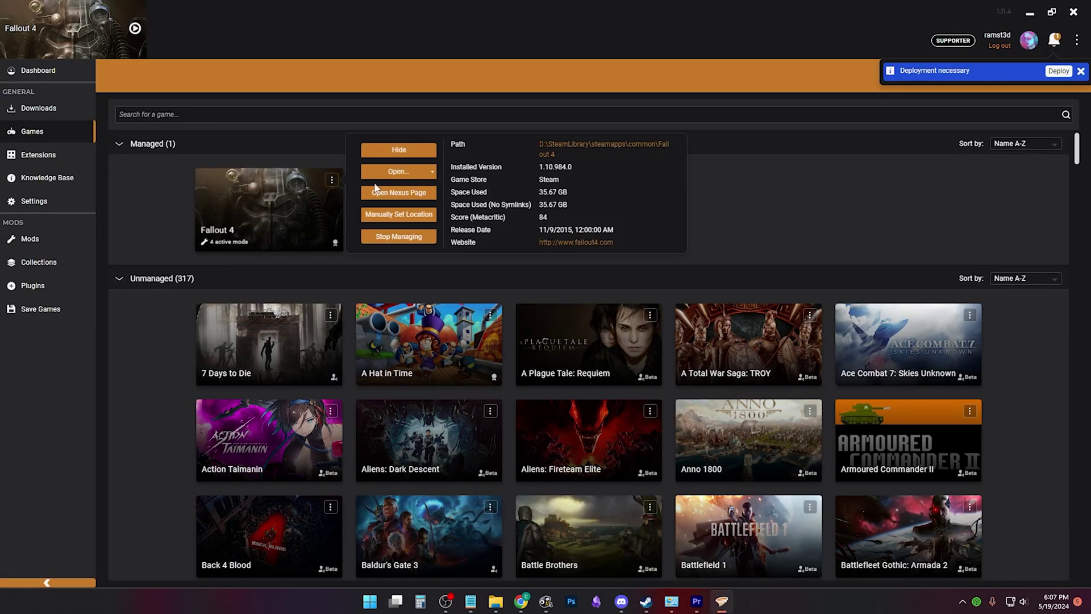
{"action": "left_click", "coordinate": [551, 145]}
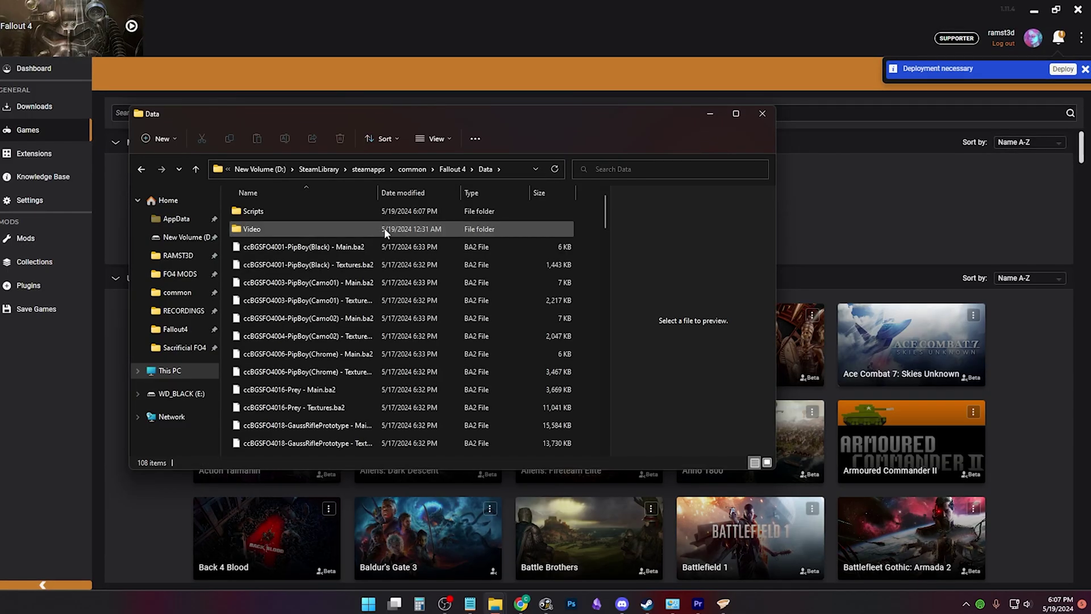
{"action": "scroll", "coordinate": [384, 227], "scroll_direction": "down", "scroll_amount": 12}
{"action": "scroll", "coordinate": [424, 282], "scroll_direction": "down", "scroll_amount": 5}
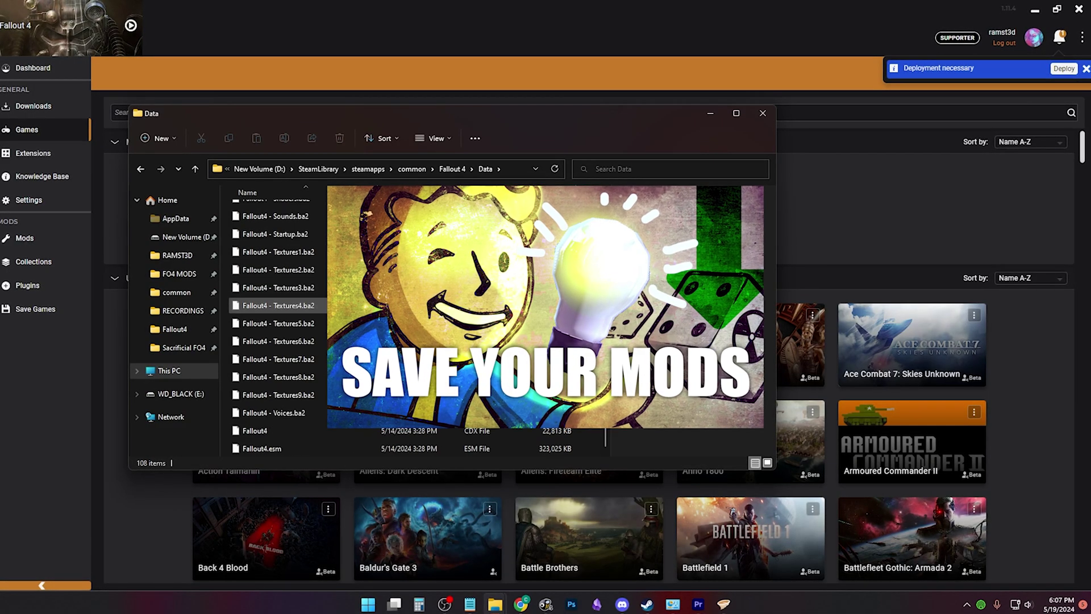
{"action": "scroll", "coordinate": [424, 281], "scroll_direction": "up", "scroll_amount": 8}
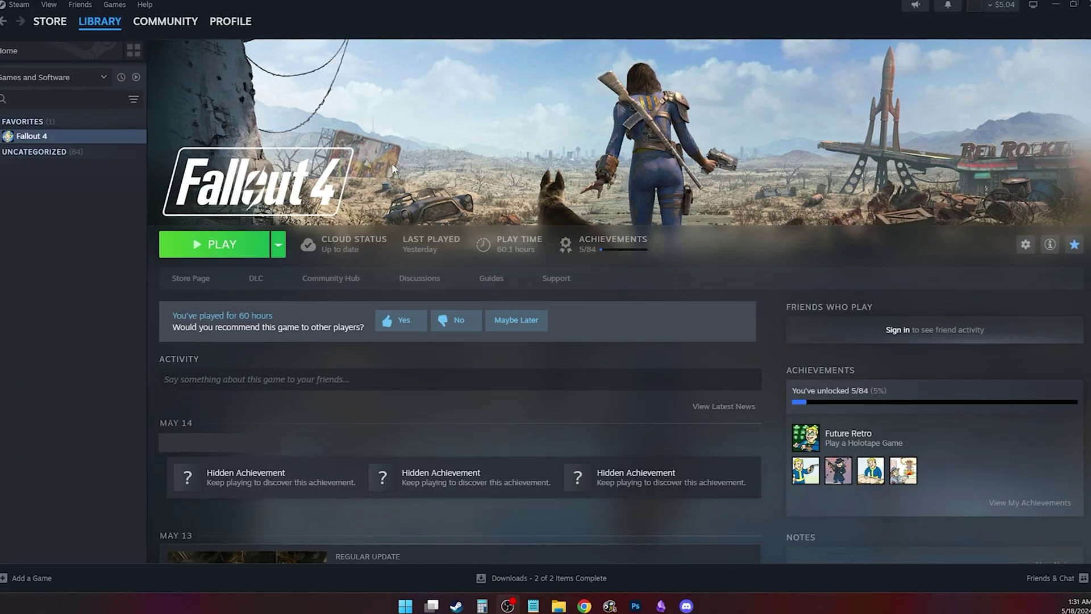
Switch to Steam and browse to the game folder from the Installed Files section of Fallout 4's properties.
{"action": "right_click", "coordinate": [109, 138]}
{"action": "left_click", "coordinate": [157, 228]}
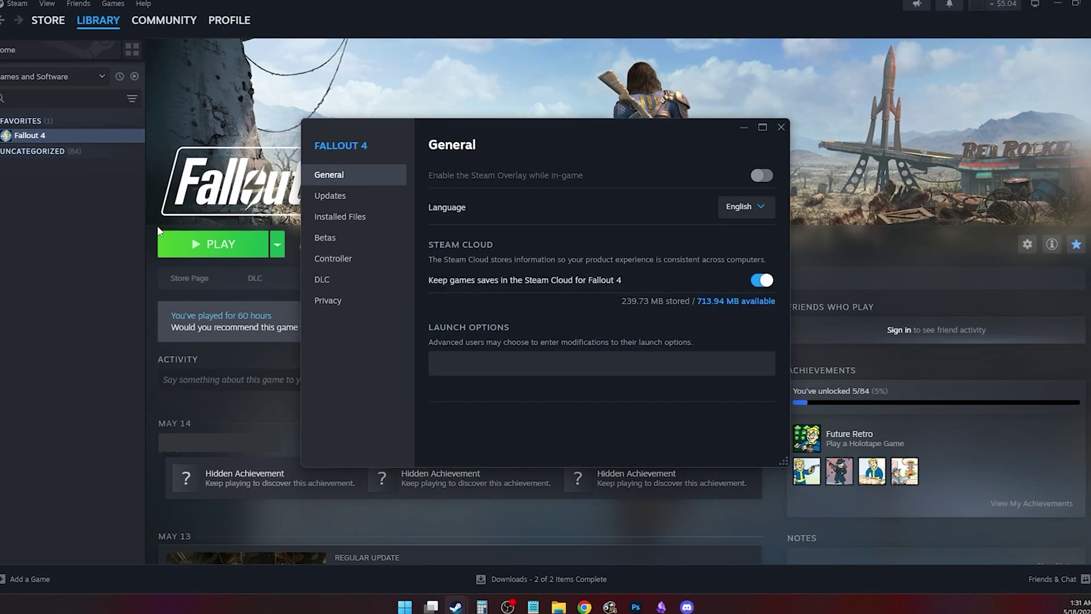
{"action": "left_click", "coordinate": [368, 218]}
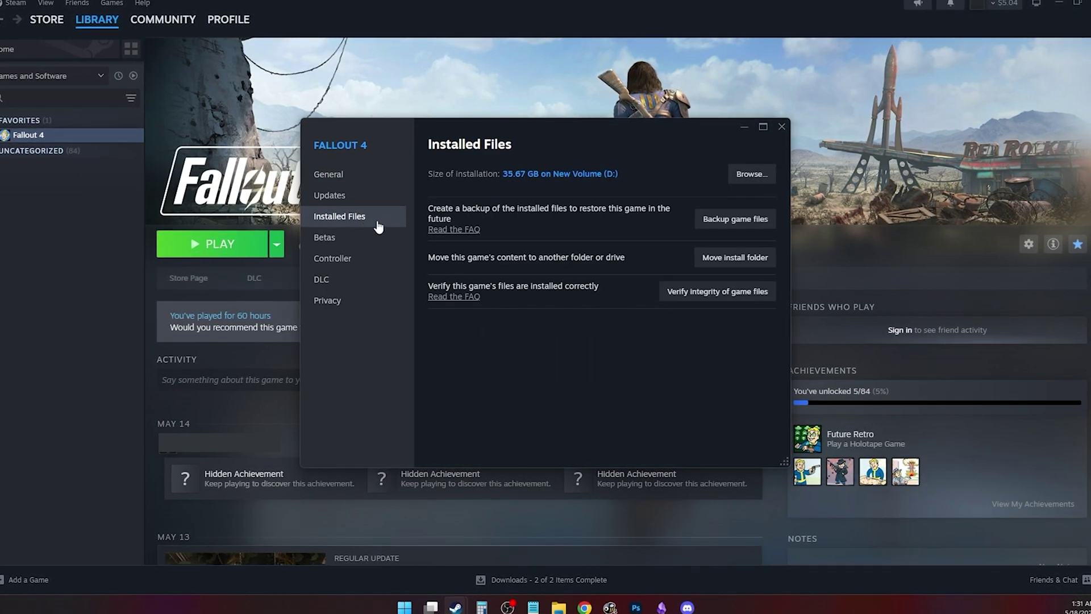
{"action": "left_click", "coordinate": [692, 293]}
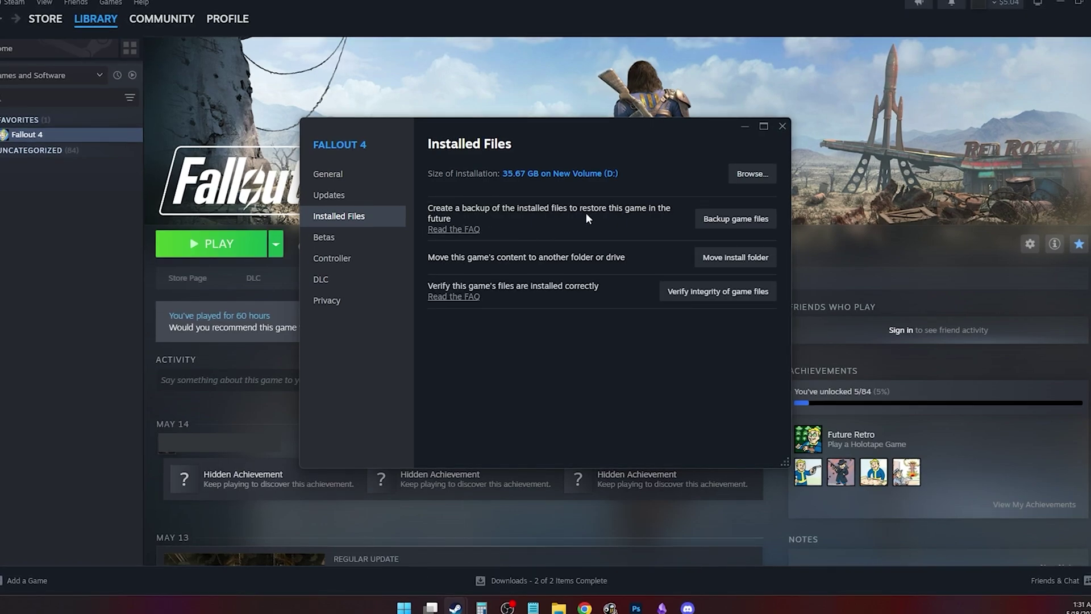
{"action": "left_click", "coordinate": [732, 175]}
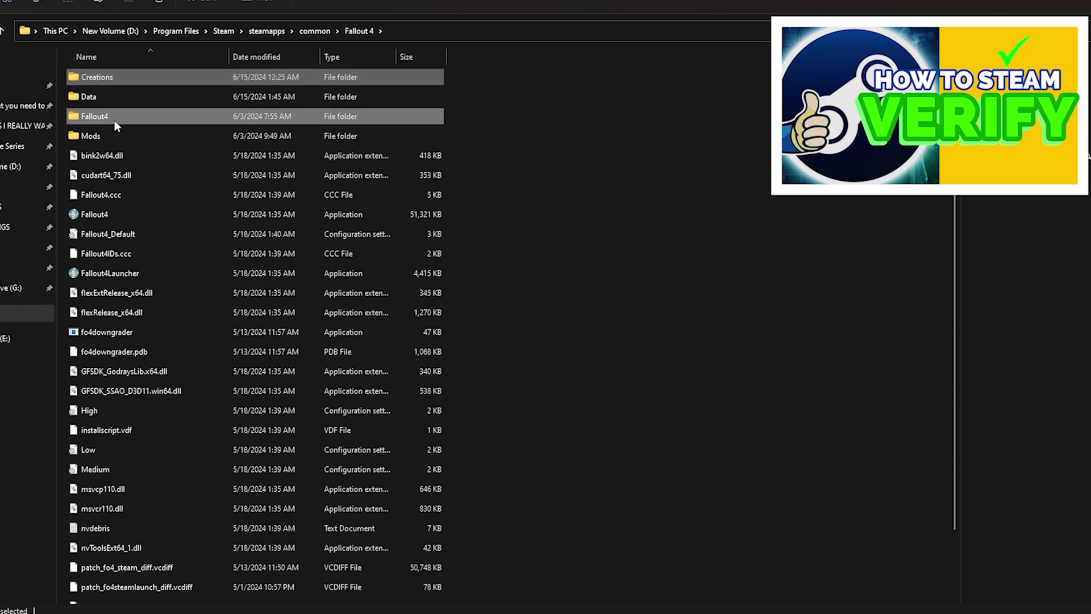
Select the Fallout4 and Fallout4Launcher applications in the Fallout 4 folder.
{"action": "scroll", "coordinate": [274, 284], "scroll_direction": "down", "scroll_amount": 2}
{"action": "left_click", "coordinate": [149, 591], "text": "shift"}
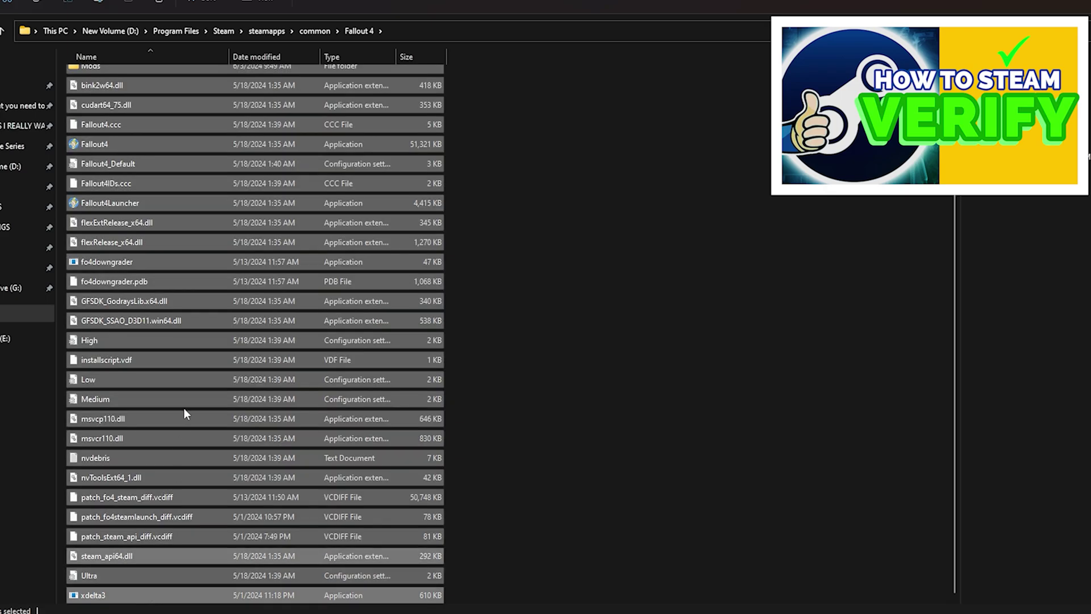
{"action": "scroll", "coordinate": [183, 407], "scroll_direction": "up", "scroll_amount": 2}
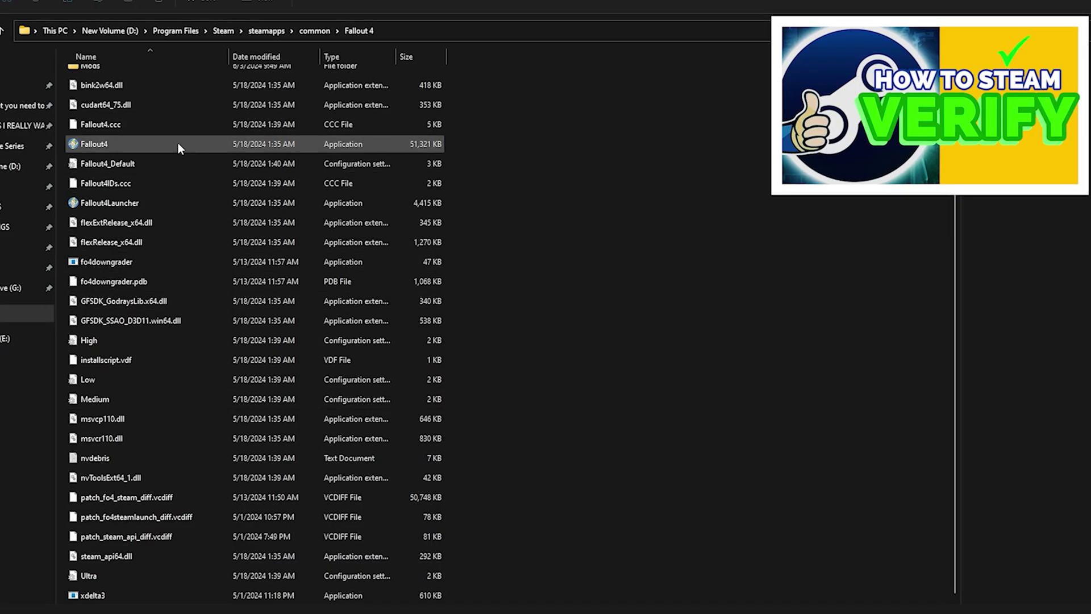
{"action": "left_click", "coordinate": [159, 141]}
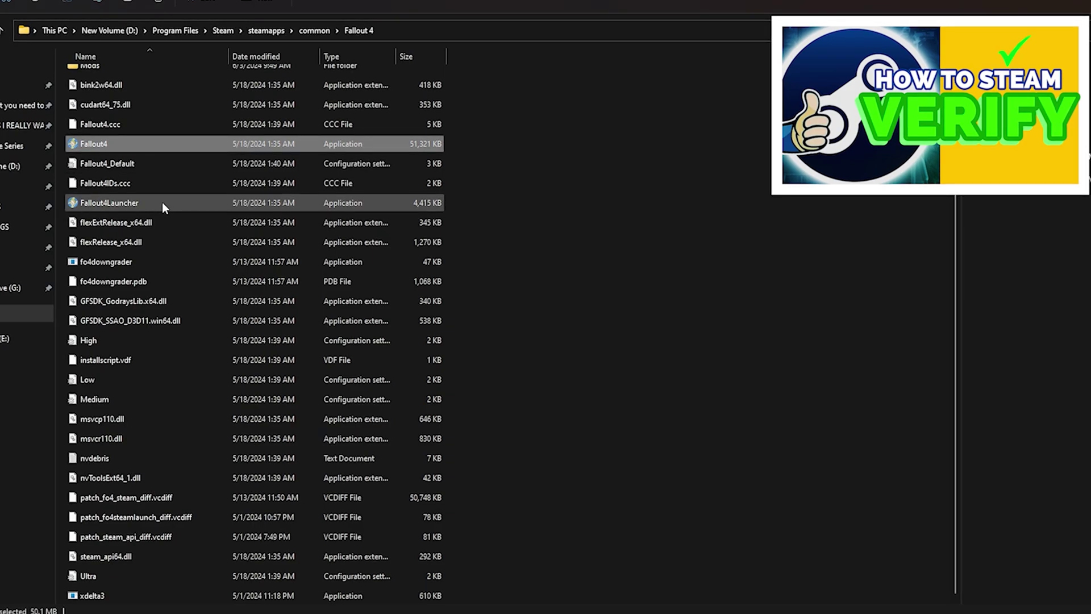
{"action": "left_click", "coordinate": [162, 202], "text": "ctrl"}
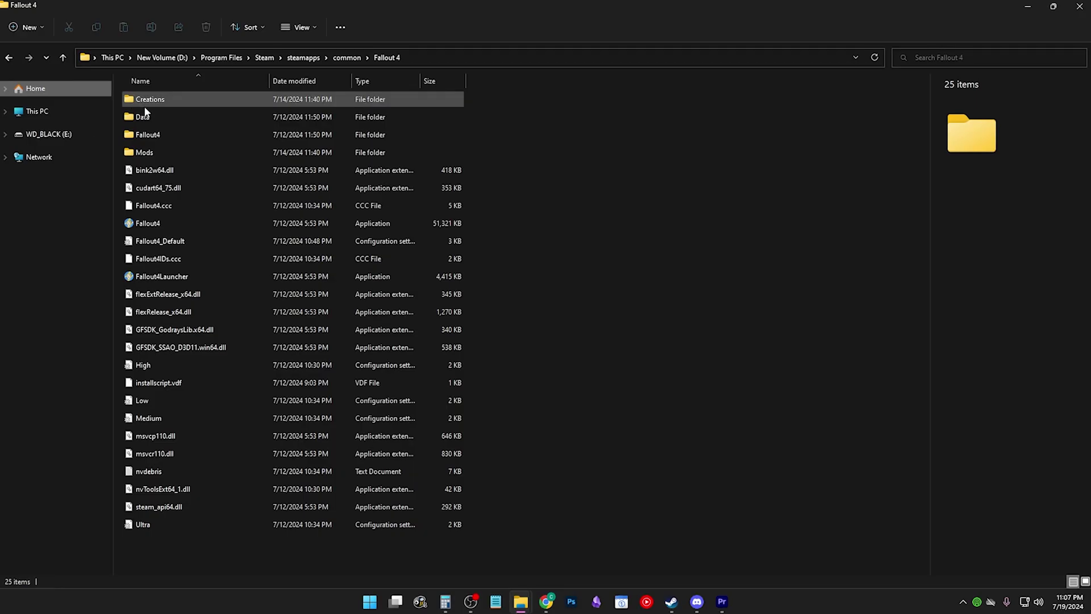
Open the Data folder and delete all the Creation Club files whose names start with cc.
{"action": "double_click", "coordinate": [150, 117]}
{"action": "scroll", "coordinate": [341, 207], "scroll_direction": "down", "scroll_amount": 6}
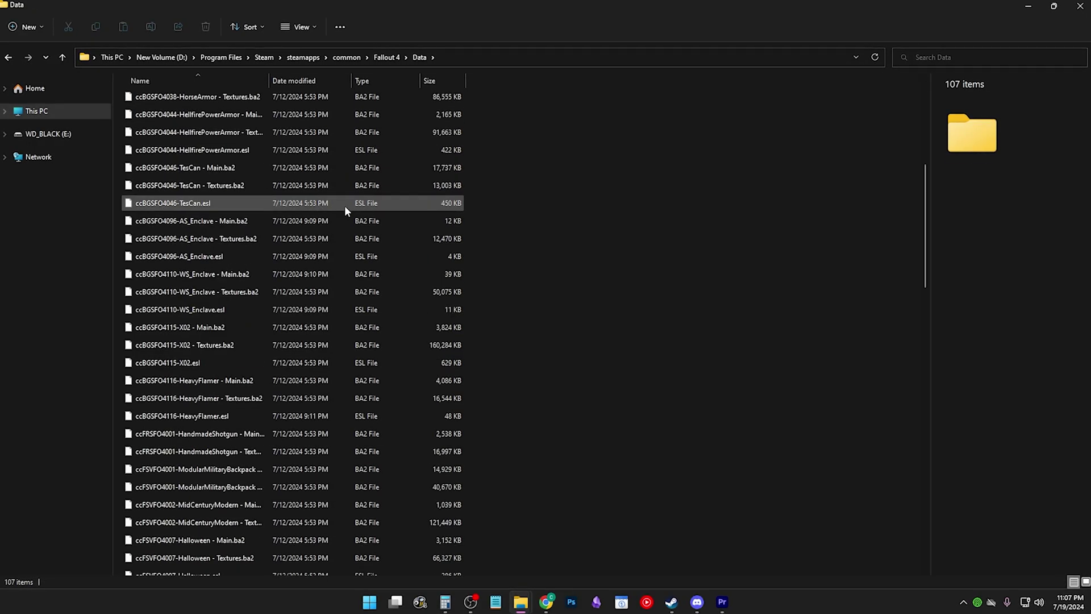
{"action": "scroll", "coordinate": [318, 213], "scroll_direction": "up", "scroll_amount": 5}
{"action": "scroll", "coordinate": [290, 224], "scroll_direction": "down", "scroll_amount": 3}
{"action": "scroll", "coordinate": [296, 236], "scroll_direction": "down", "scroll_amount": 12}
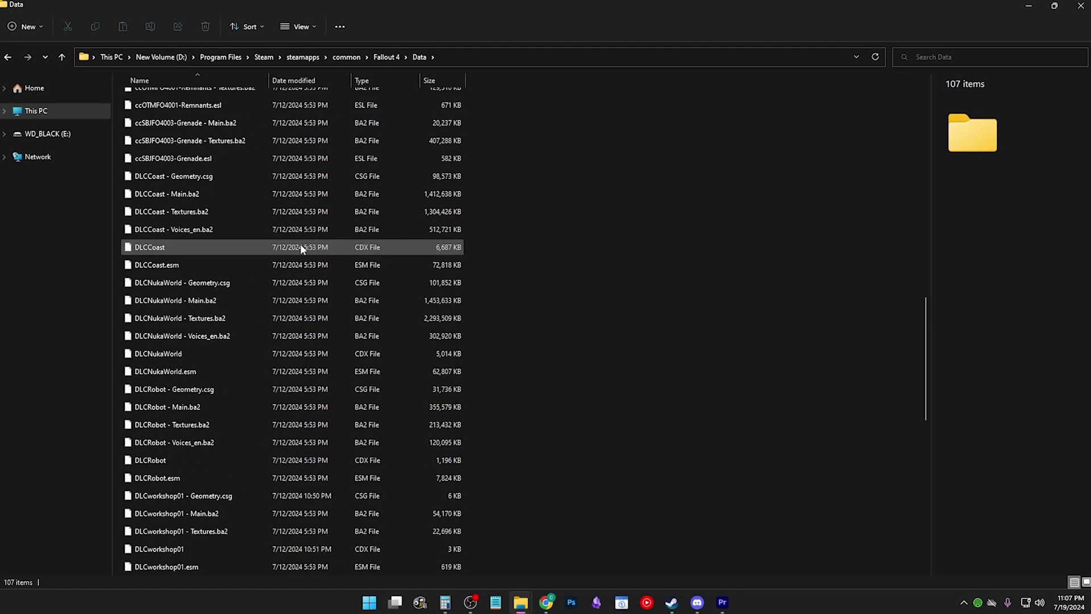
{"action": "scroll", "coordinate": [299, 243], "scroll_direction": "up", "scroll_amount": 4}
{"action": "left_click", "coordinate": [223, 363]}
{"action": "scroll", "coordinate": [226, 348], "scroll_direction": "up", "scroll_amount": 12}
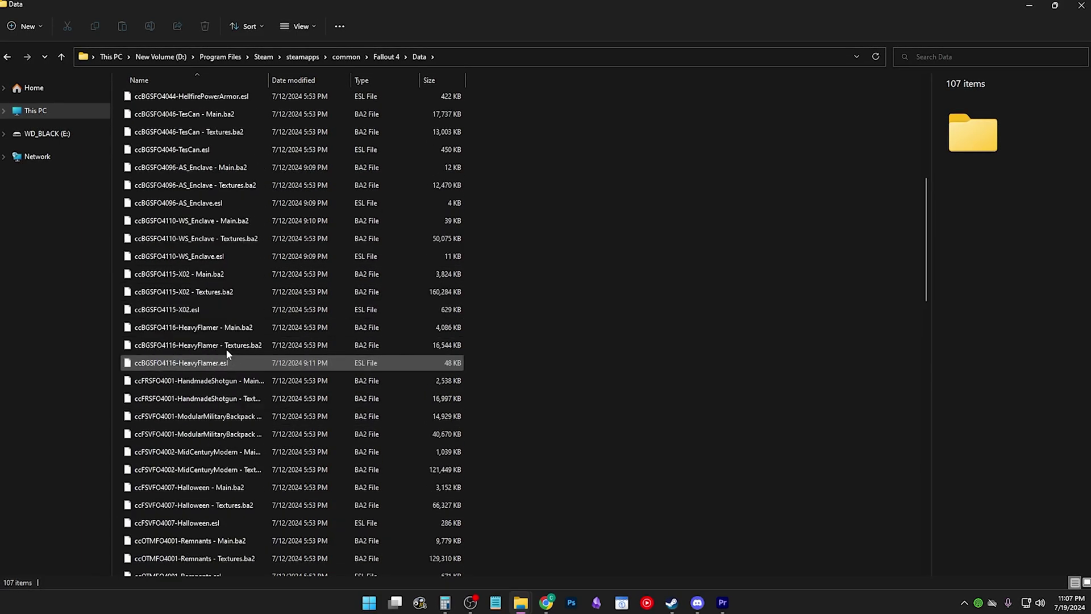
{"action": "left_click", "coordinate": [231, 117], "text": "shift"}
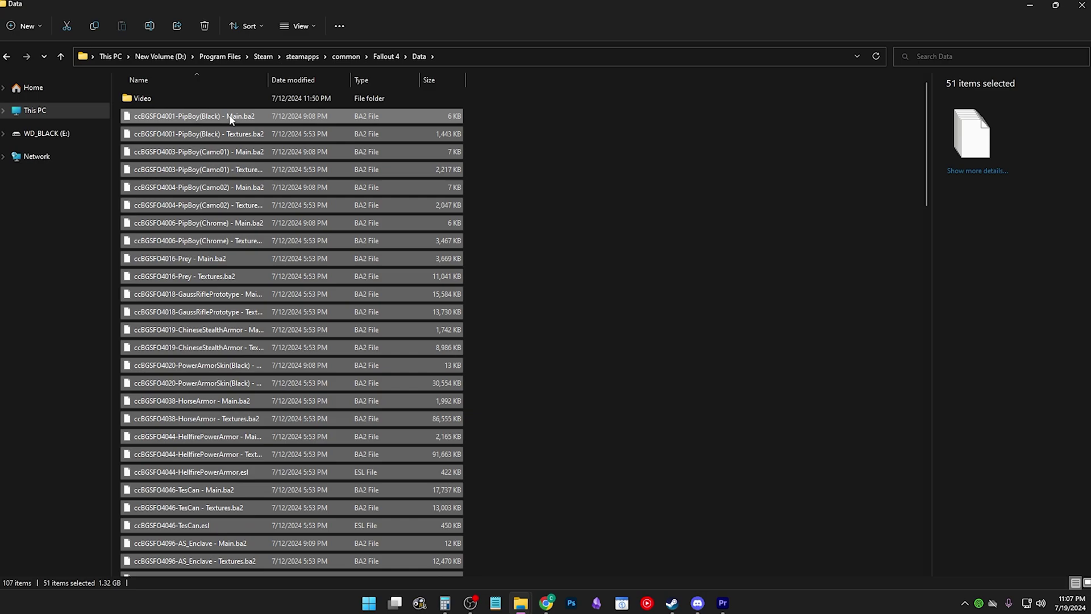
{"action": "key", "text": "Delete"}
Delete Fallout4 - Sounds.ba2 and Fallout4 - Voices.ba2 from the Data folder.
{"action": "scroll", "coordinate": [317, 261], "scroll_direction": "down", "scroll_amount": 10}
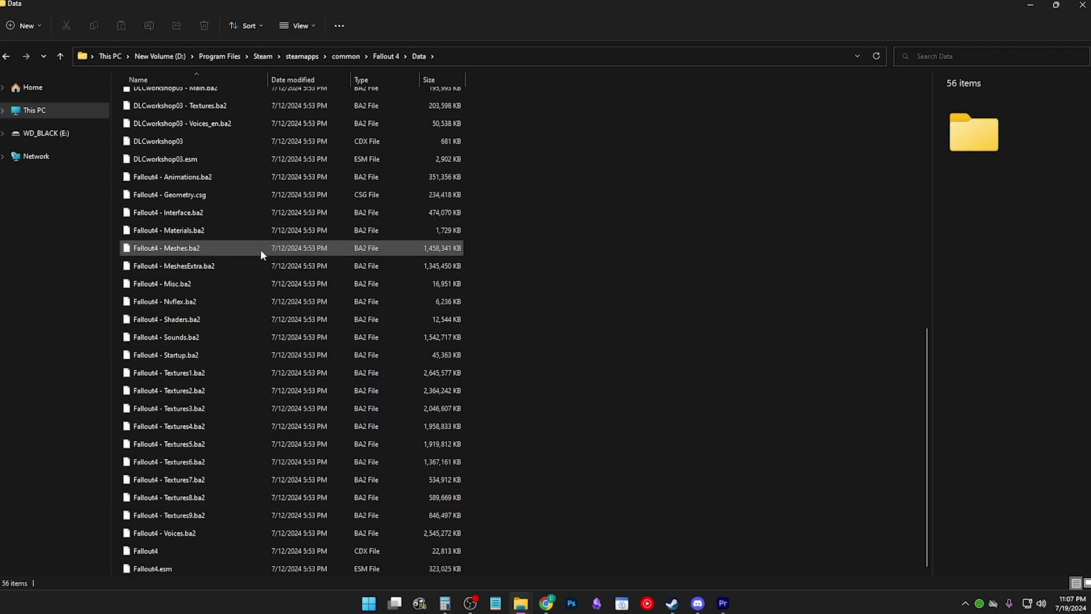
{"action": "left_click", "coordinate": [221, 337]}
{"action": "left_click", "coordinate": [206, 426]}
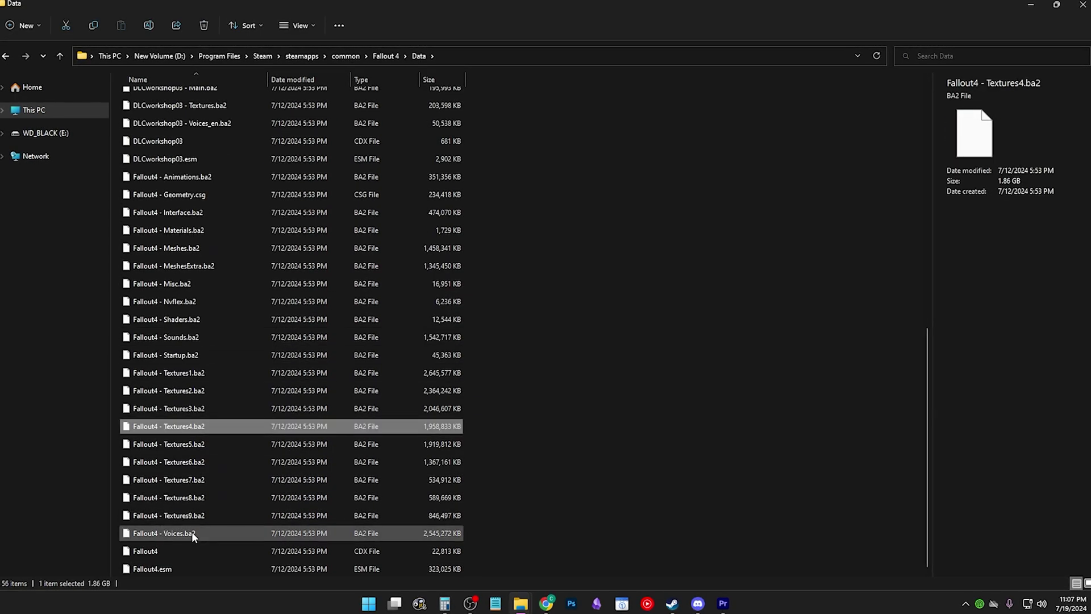
{"action": "left_click", "coordinate": [174, 266]}
{"action": "left_click", "coordinate": [200, 177]}
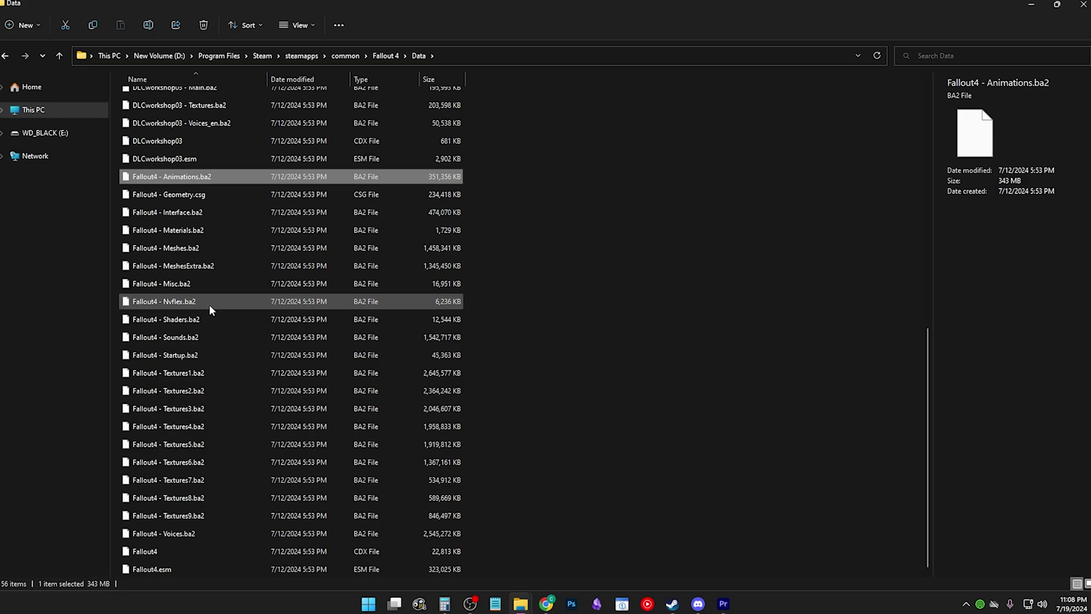
{"action": "left_click", "coordinate": [189, 534]}
{"action": "left_click", "coordinate": [187, 337], "text": "ctrl"}
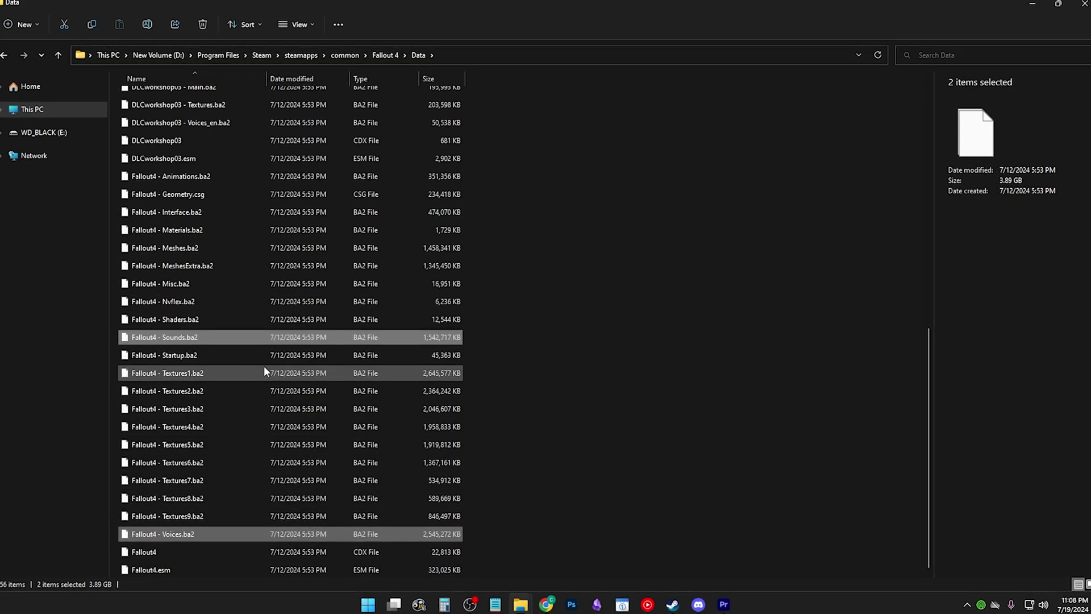
{"action": "key", "text": "Delete"}
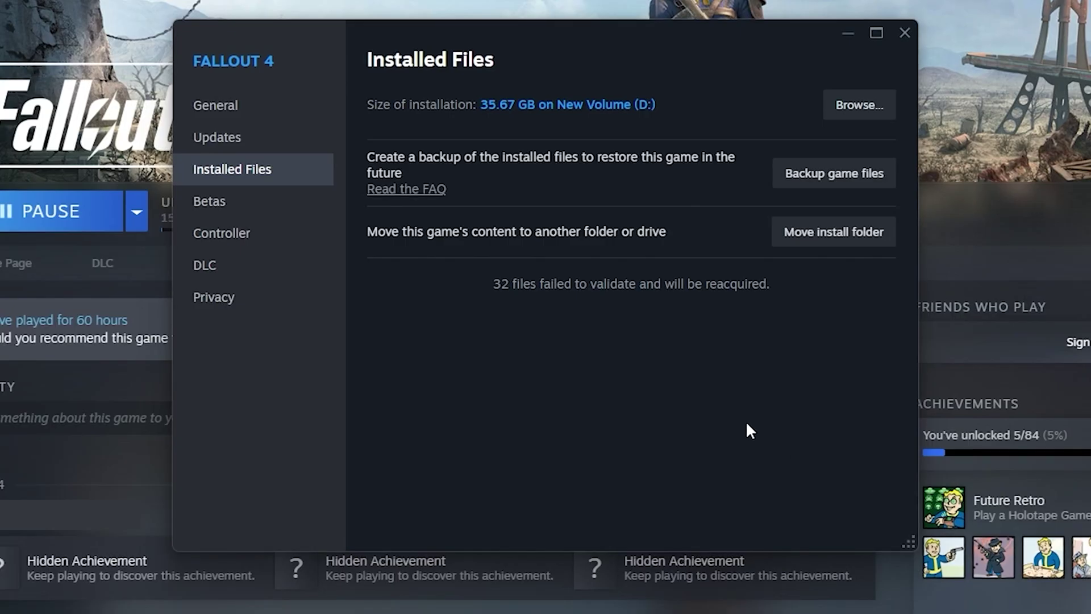
Switch to Steam and open the download status of the Fallout 4 update.
{"action": "left_click", "coordinate": [516, 324]}
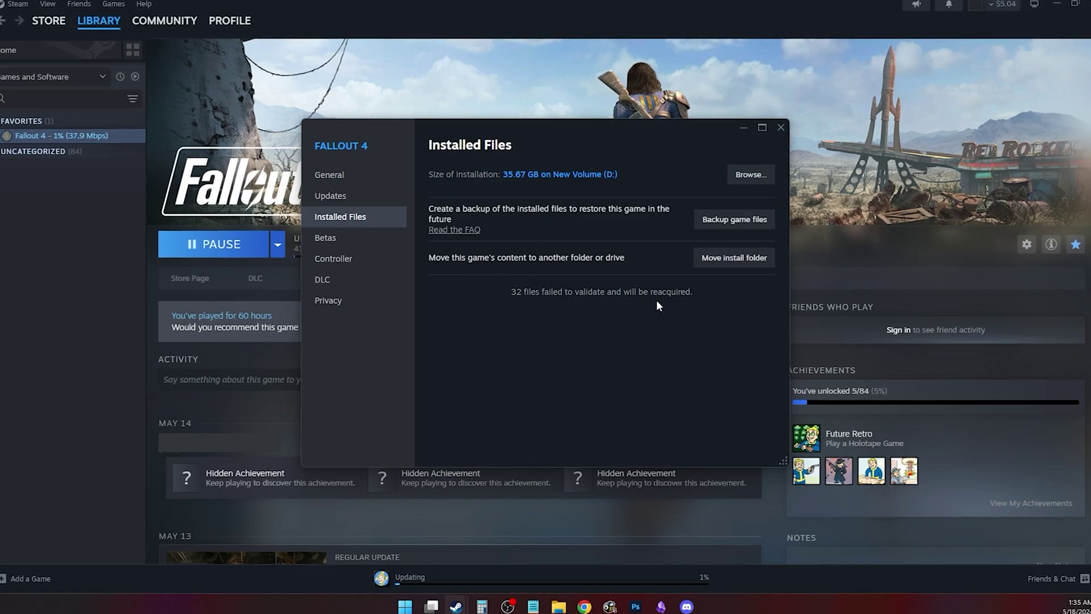
{"action": "left_click", "coordinate": [405, 576]}
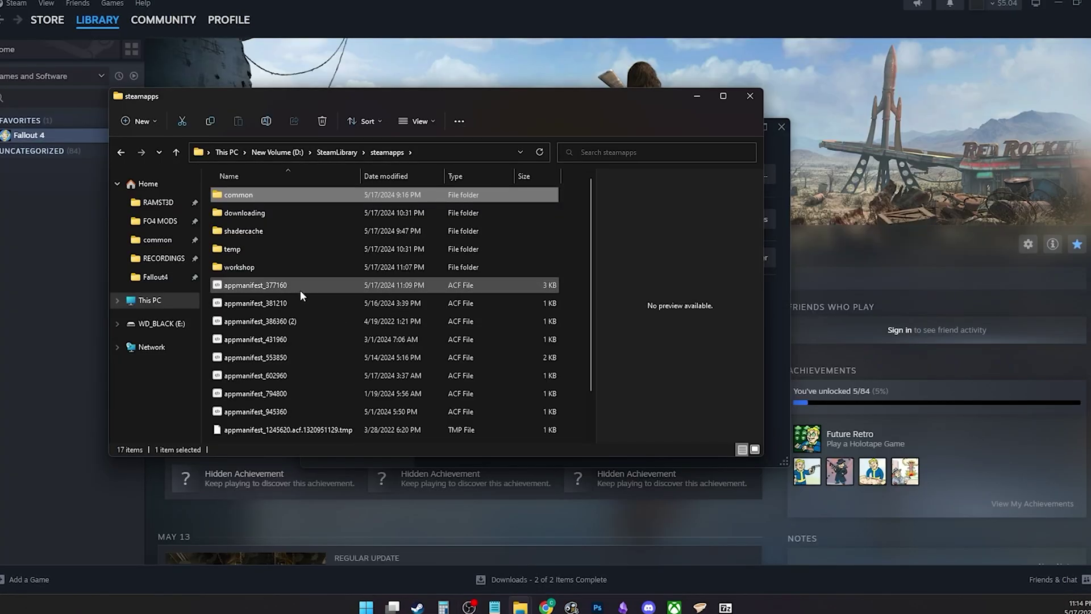
Open the properties of the appmanifest_377160 file in the steamapps folder.
{"action": "left_click", "coordinate": [295, 285]}
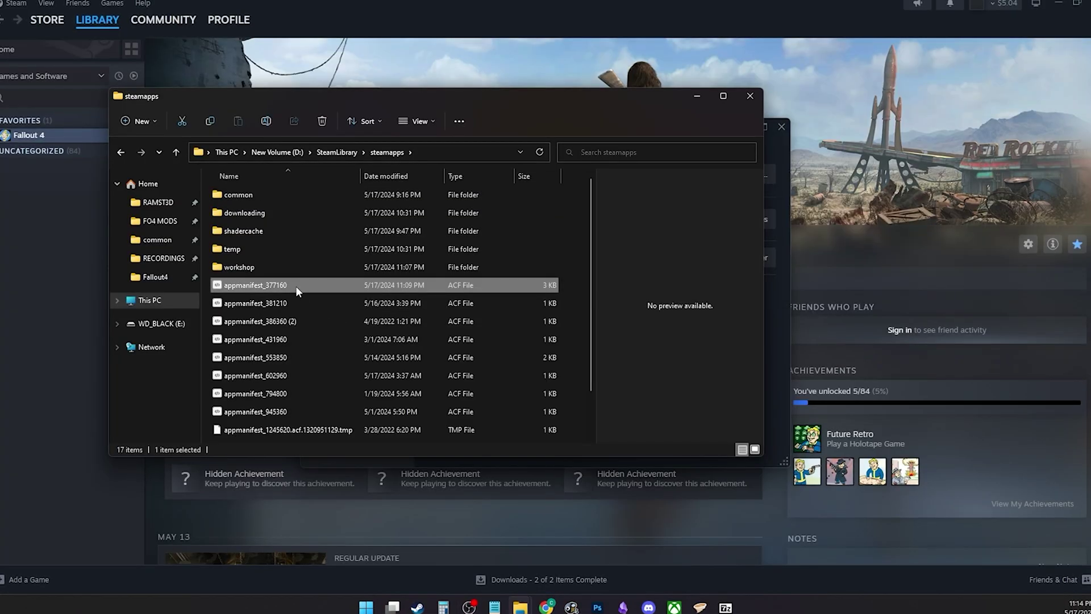
{"action": "right_click", "coordinate": [296, 285]}
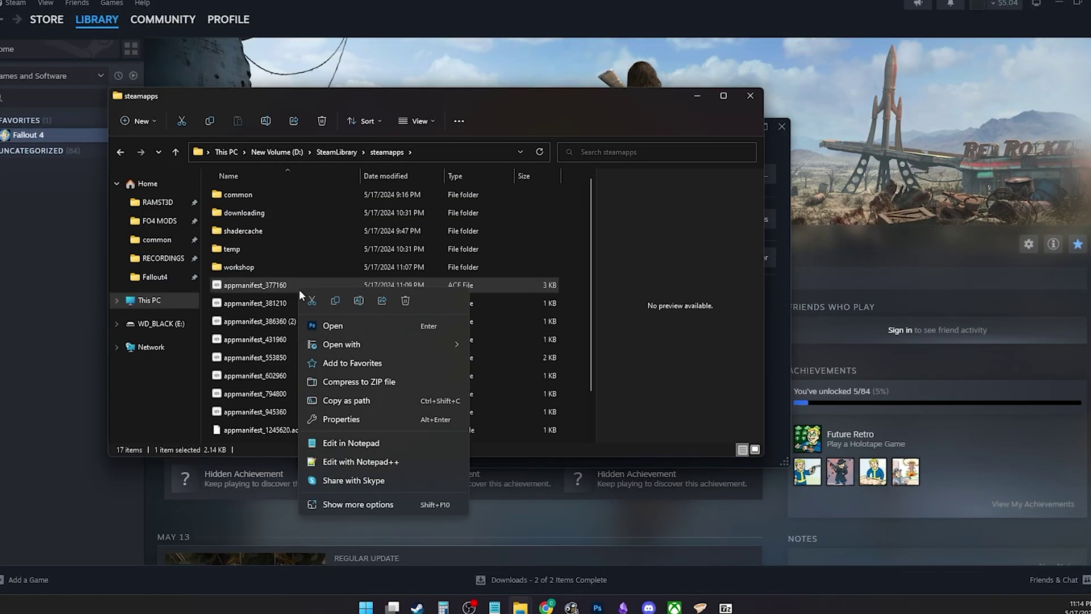
{"action": "left_click", "coordinate": [359, 418]}
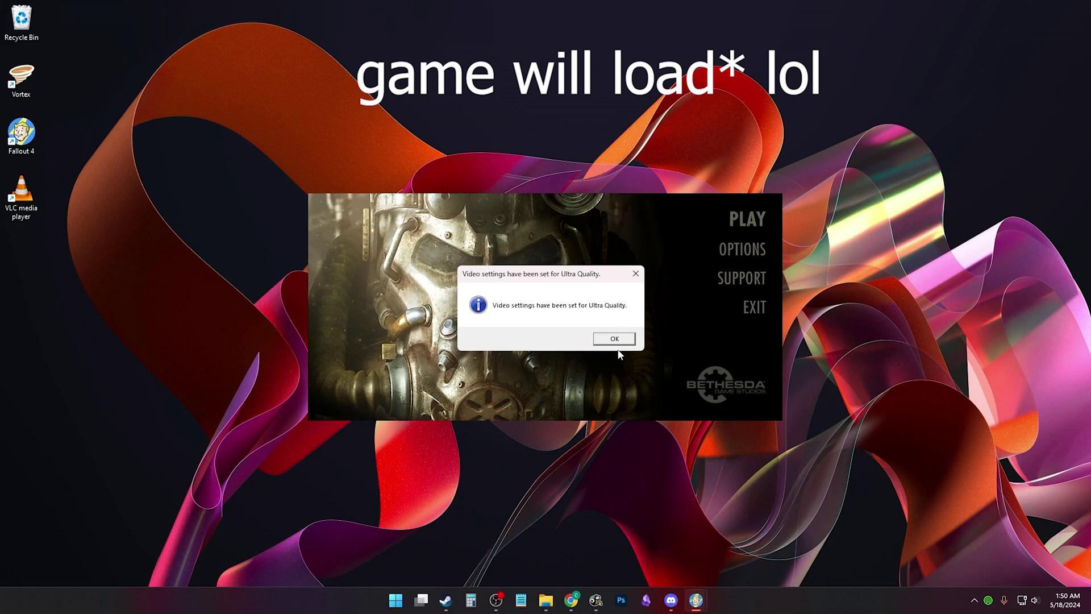
Accept the Ultra Quality video settings in the Fallout 4 launcher.
{"action": "left_click", "coordinate": [613, 340]}
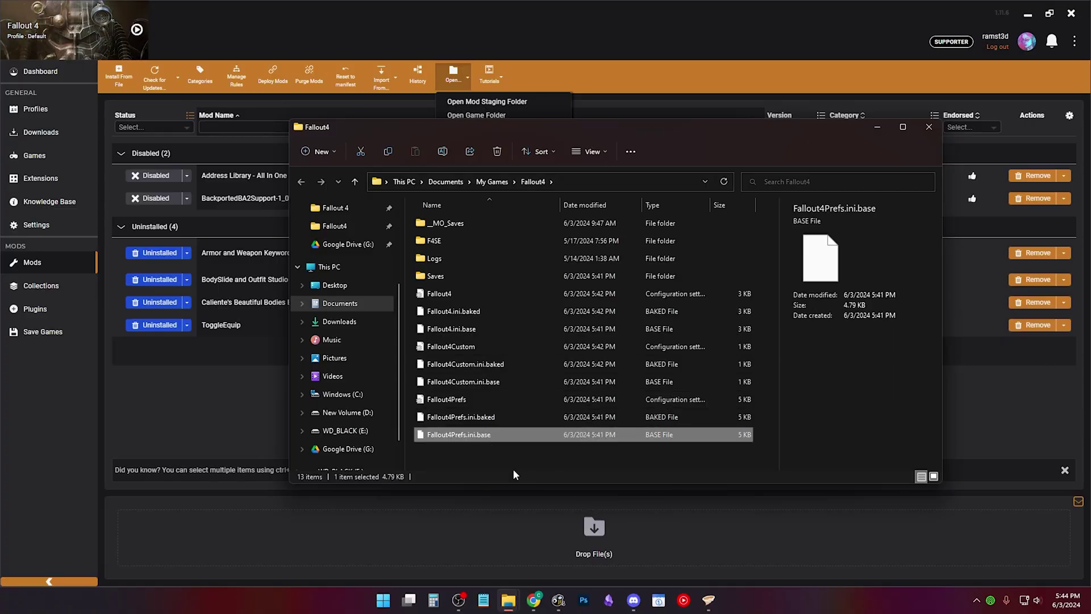
Select the files from Fallout4Custom.ini.base through Fallout4Prefs.ini.base in the My Games Fallout4 folder.
{"action": "left_click", "coordinate": [454, 381]}
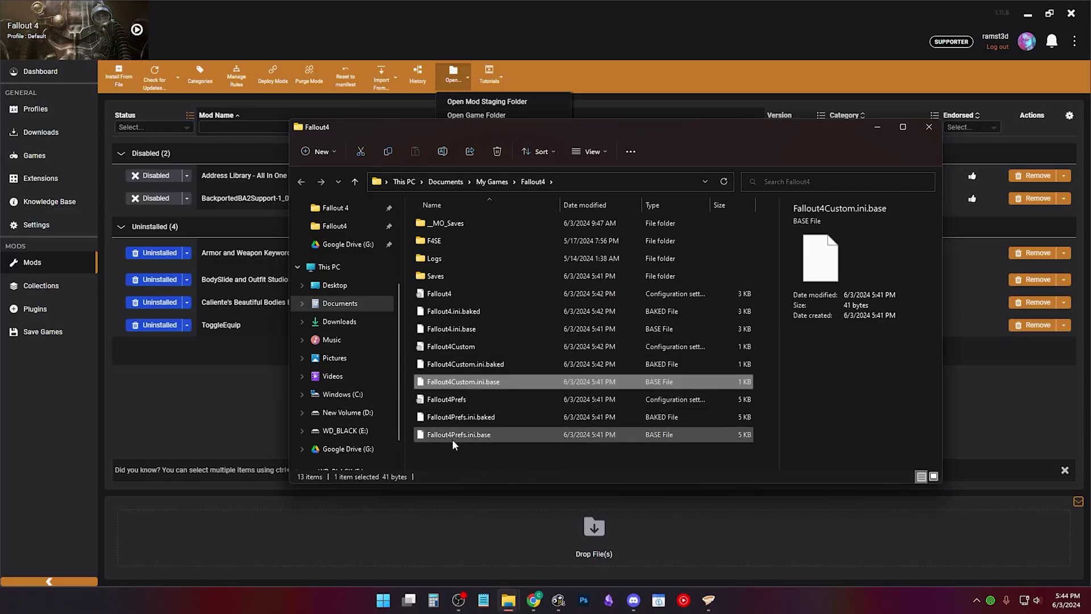
{"action": "left_click_drag", "start_coordinate": [451, 453], "coordinate": [438, 387]}
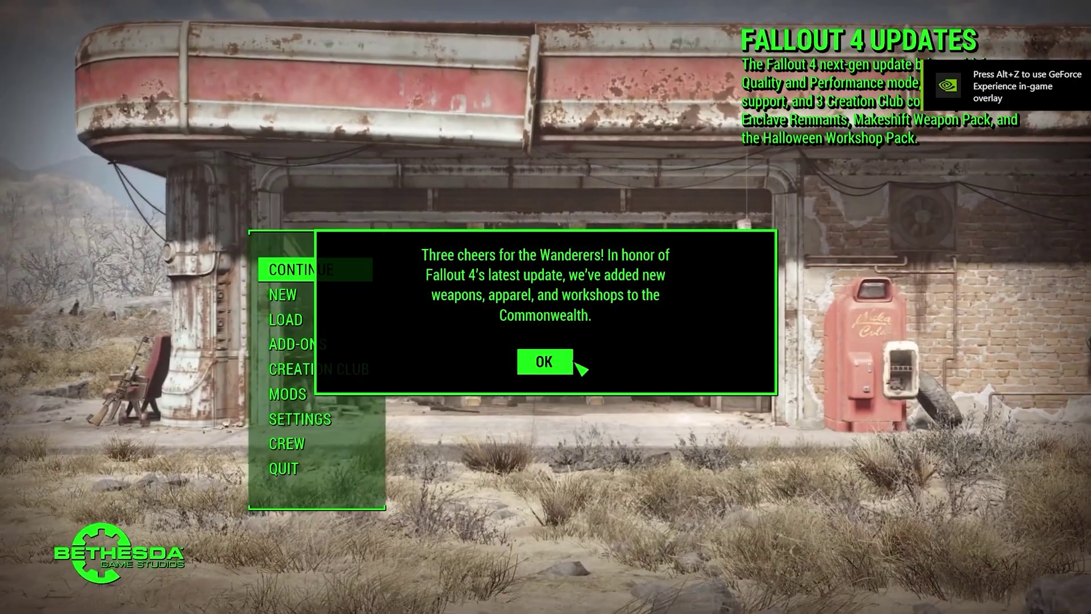
In Fallout 4, dismiss the update notice and open Settings to check the game version, and quit from the main menu.
{"action": "key", "text": "Return"}
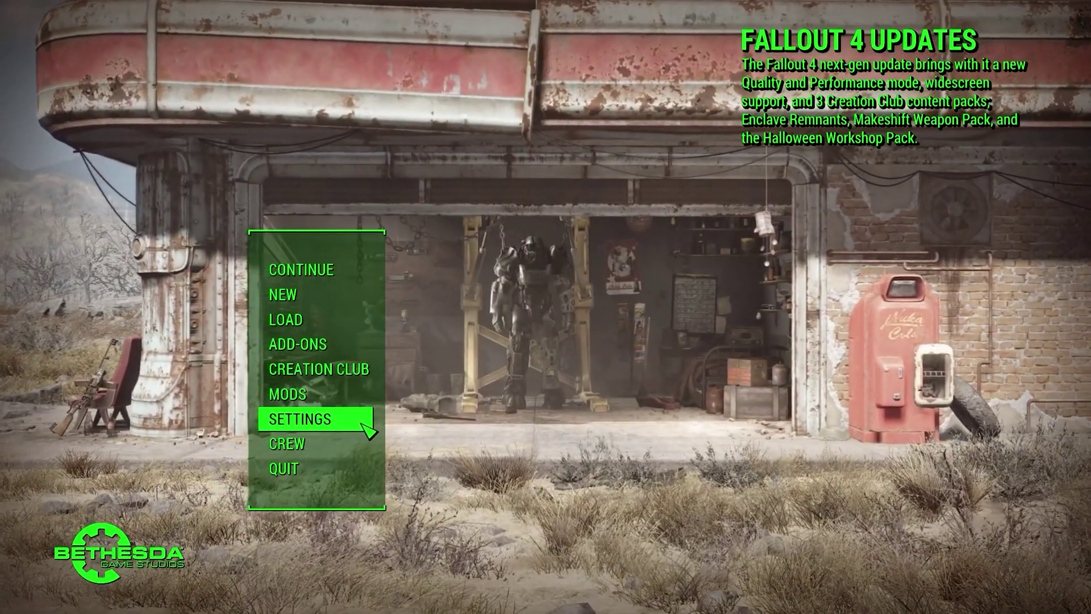
{"action": "left_click", "coordinate": [368, 430]}
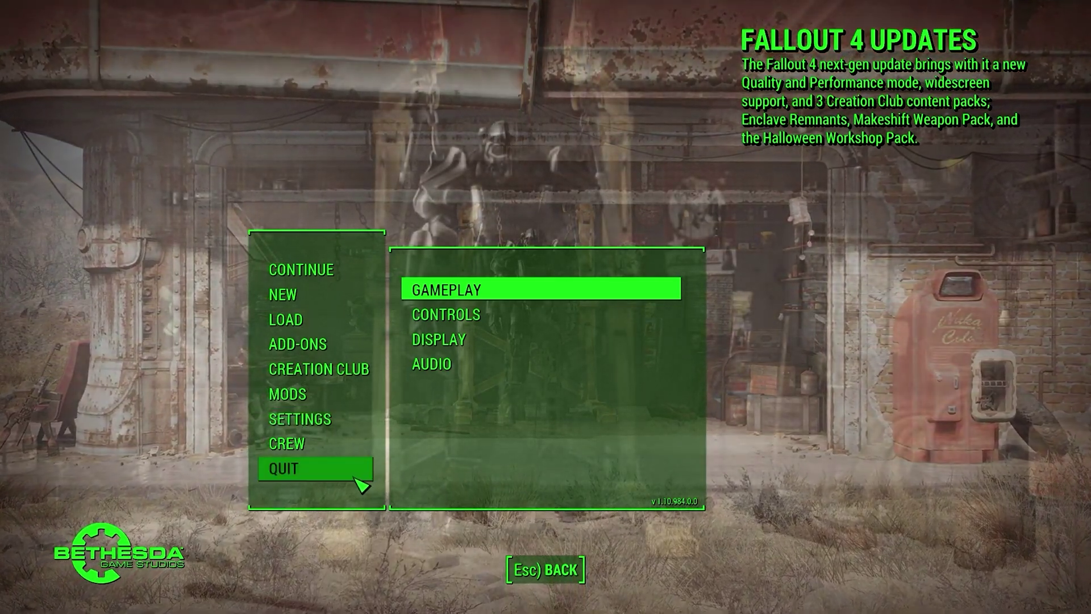
{"action": "left_click", "coordinate": [360, 478]}
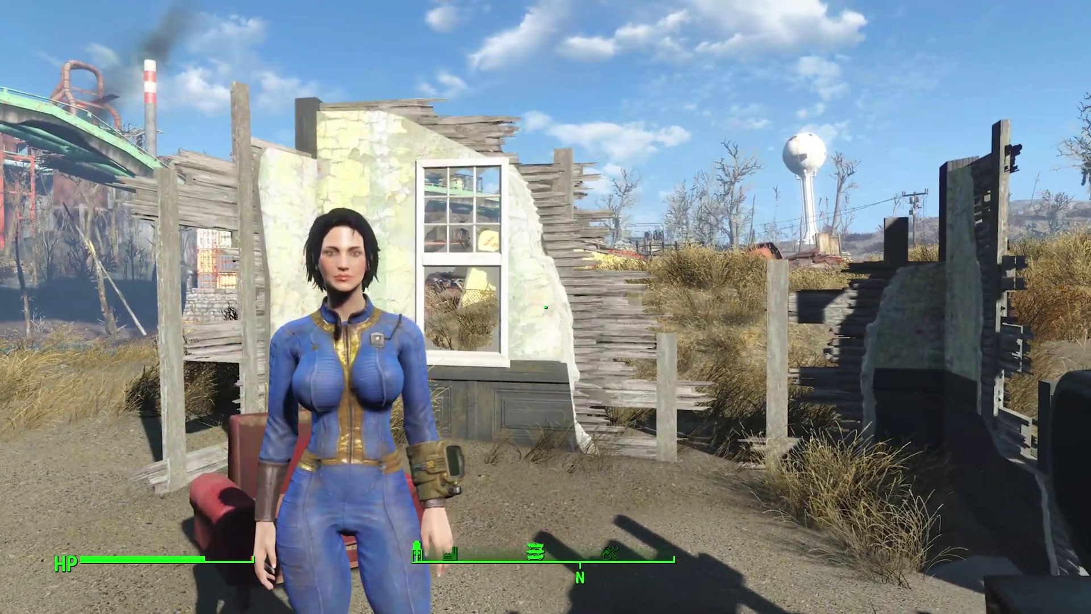